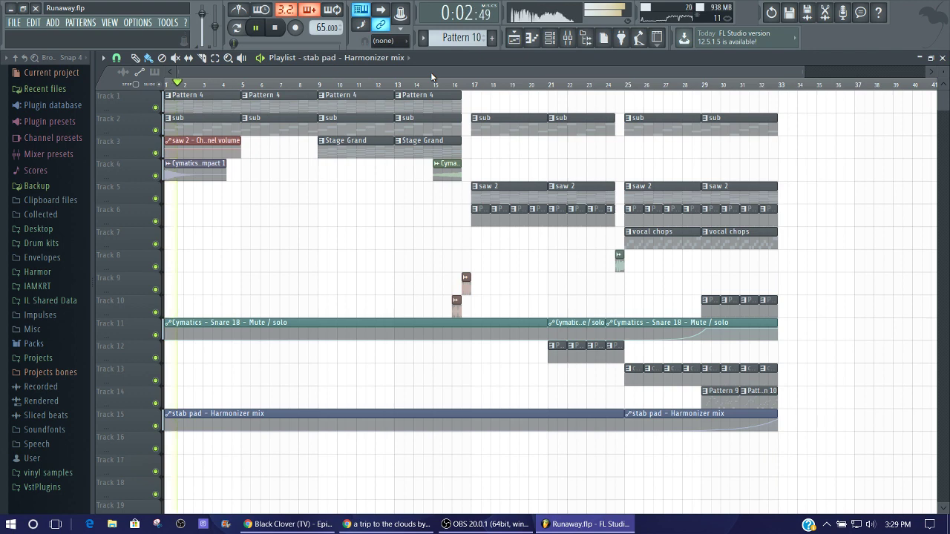
Stop the song, close the playlist and play the saw 2 pattern on its own.
key("space")
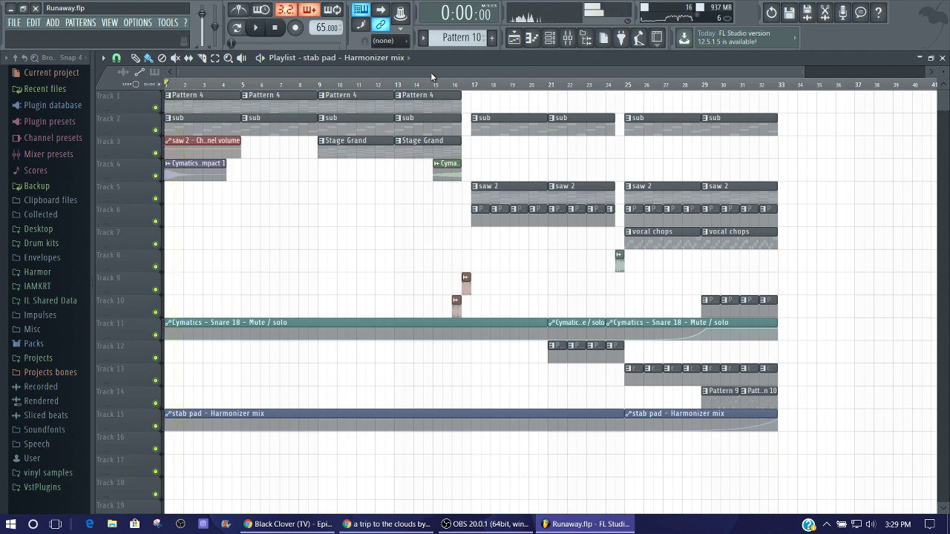
left_click(943, 58)
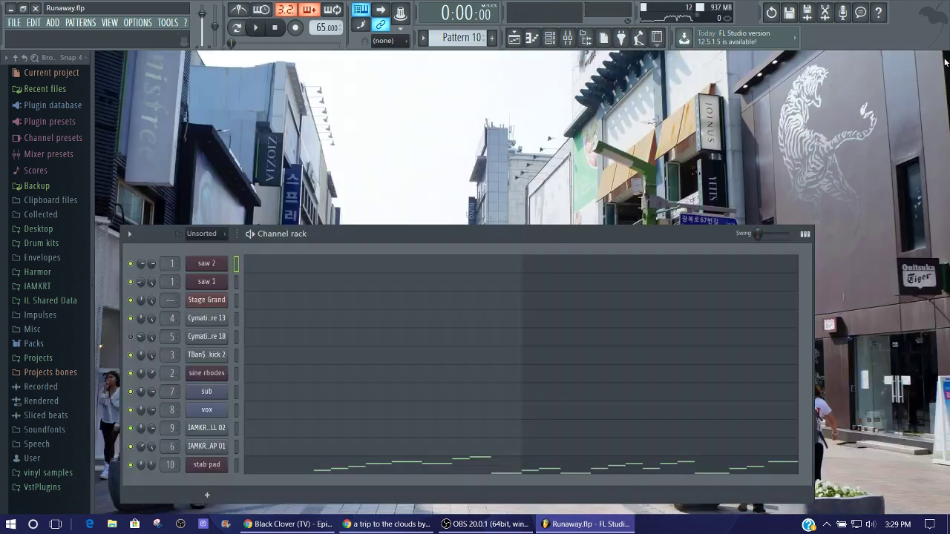
scroll(453, 40, "down", 1)
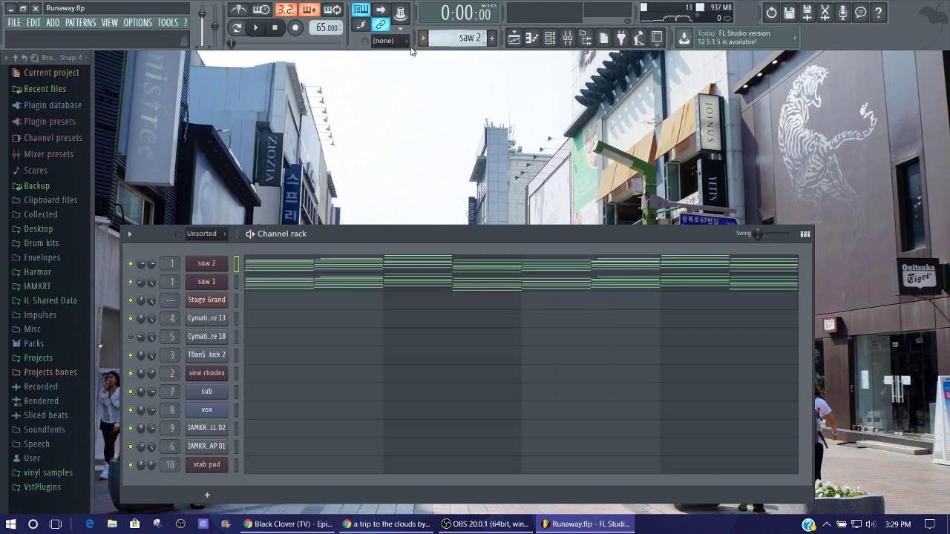
key("space")
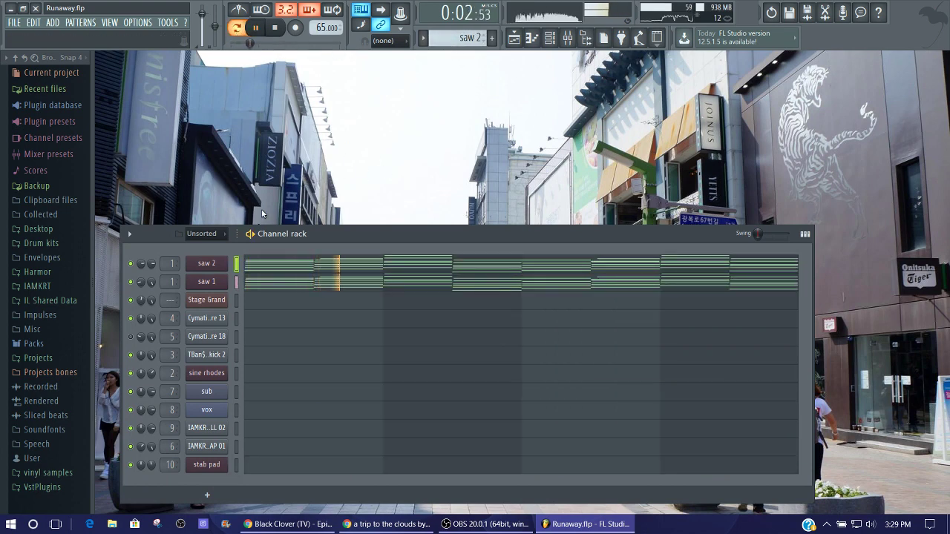
Examine the synth settings of the saw 2 and saw 1 channels.
left_click(211, 263)
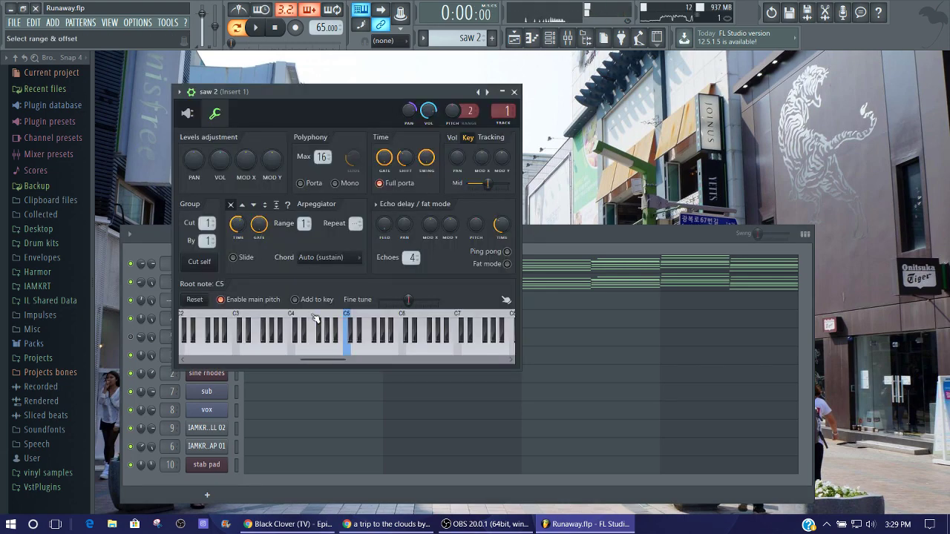
left_click(202, 117)
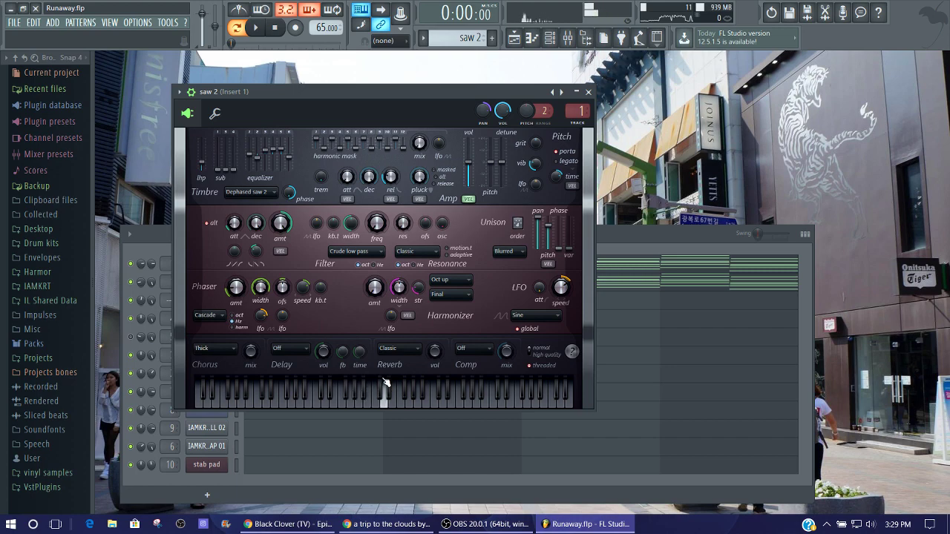
left_click(146, 246)
left_click(196, 288)
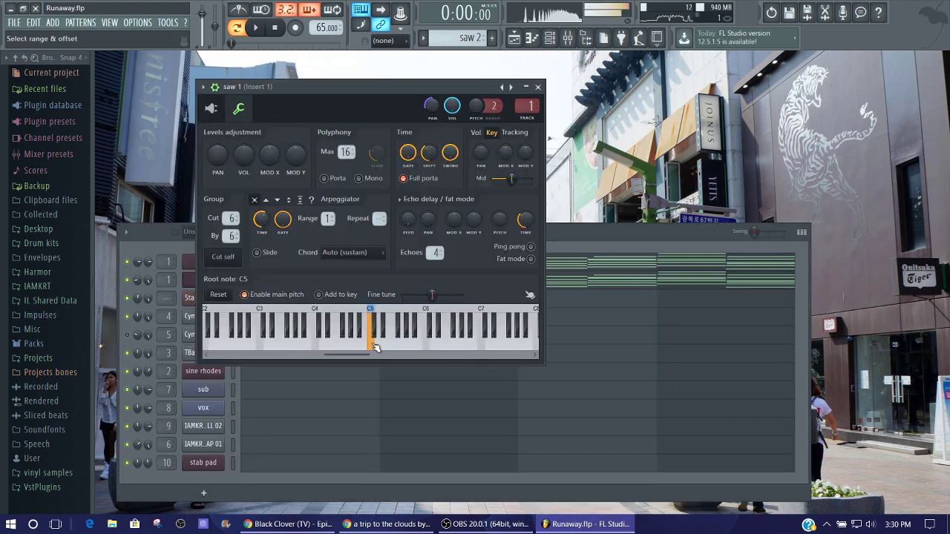
left_click(211, 108)
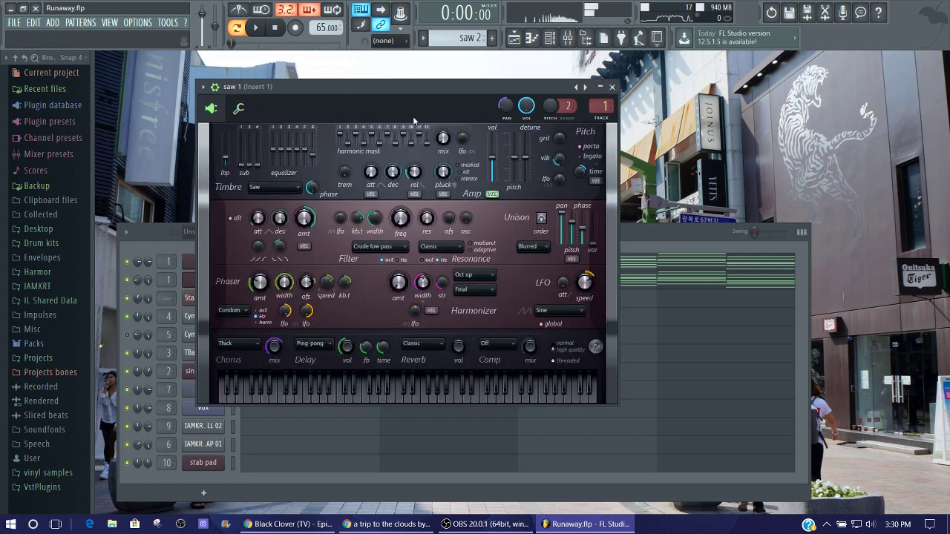
left_click(612, 87)
Play the saw 2 pattern with the mixer open and examine the Gross Beat effect on Insert 1.
left_click(568, 40)
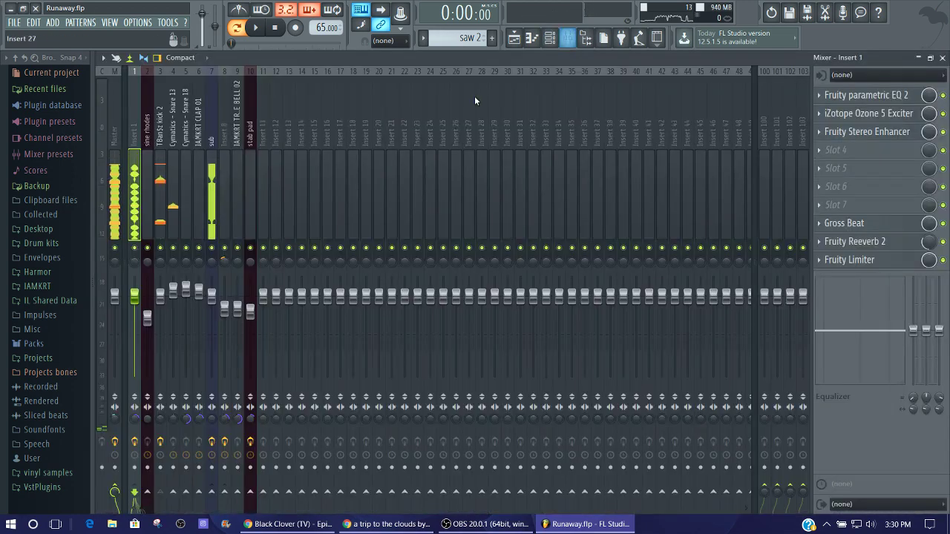
key("space")
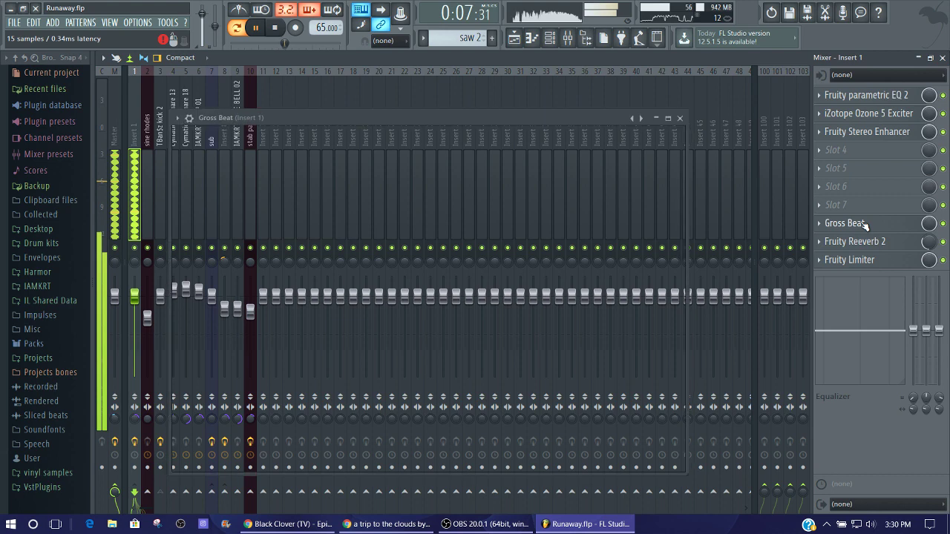
left_click(846, 224)
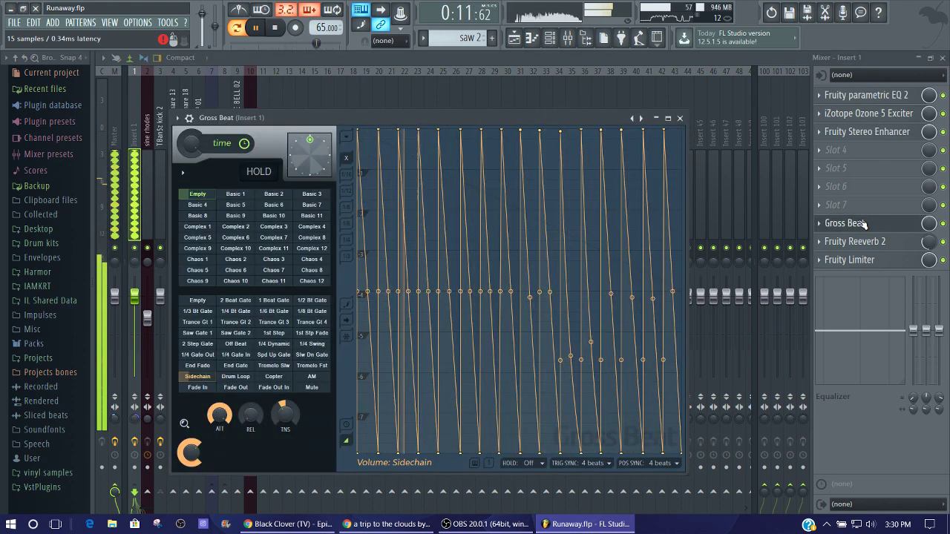
left_click(862, 224)
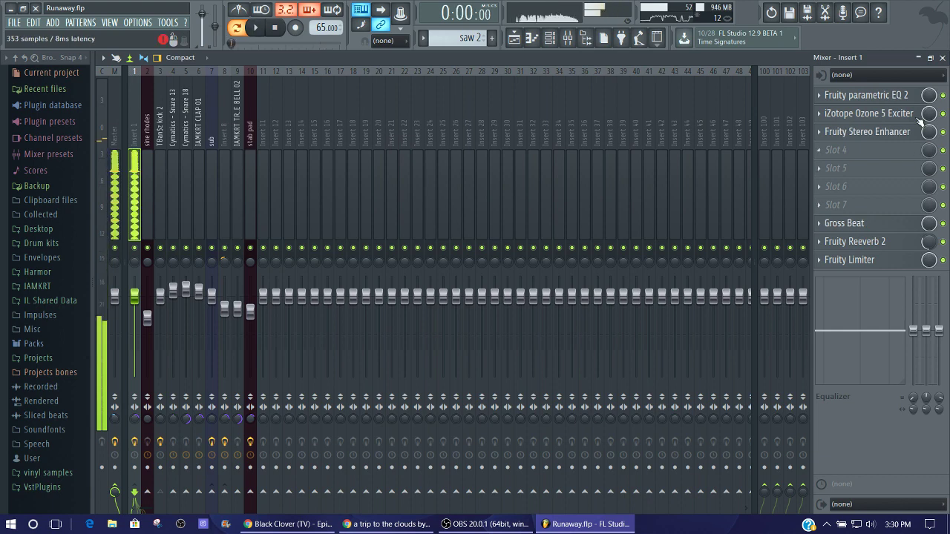
Examine Insert 1's Fruity parametric EQ 2, iZotope Ozone 5 Exciter, Fruity Stereo Enhancer and Fruity Reeverb 2, and close the mixer.
left_click(907, 96)
left_click(909, 98)
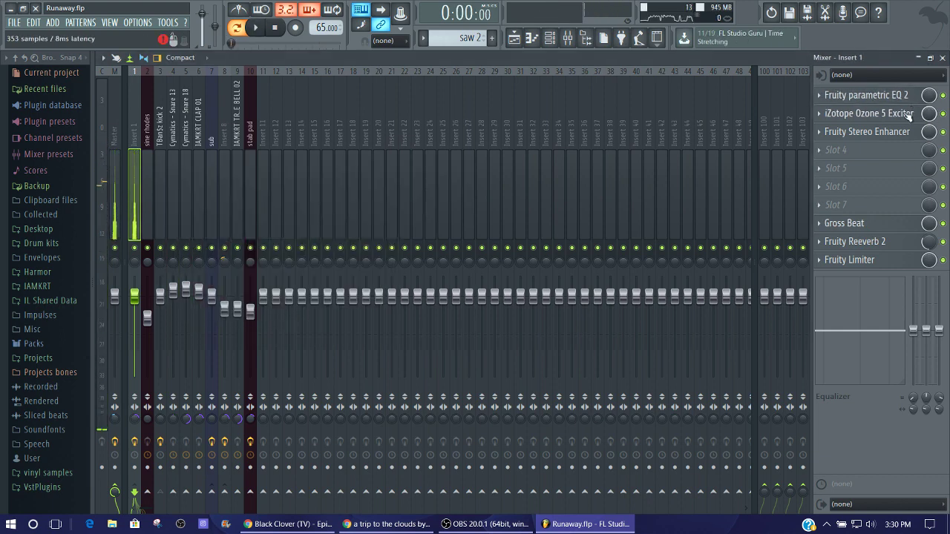
left_click(909, 115)
left_click(908, 113)
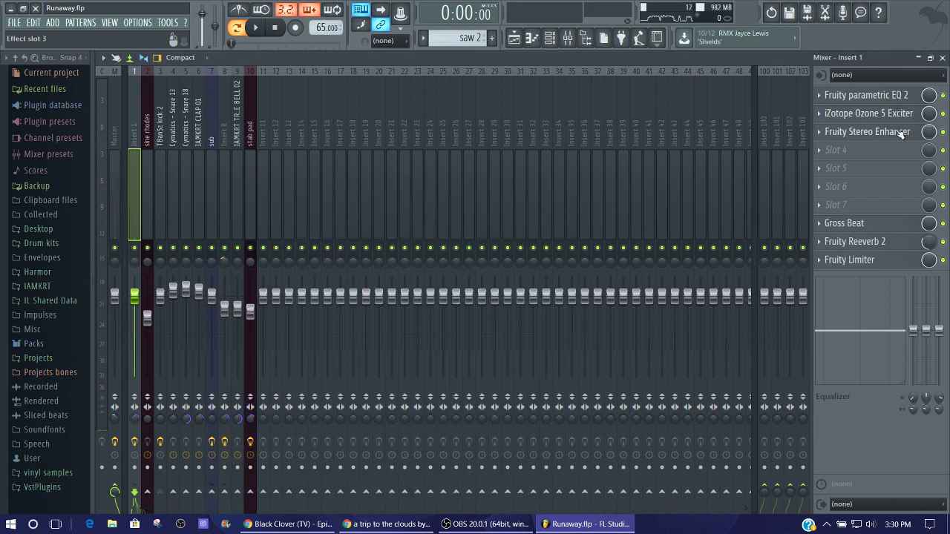
left_click(901, 132)
left_click(901, 133)
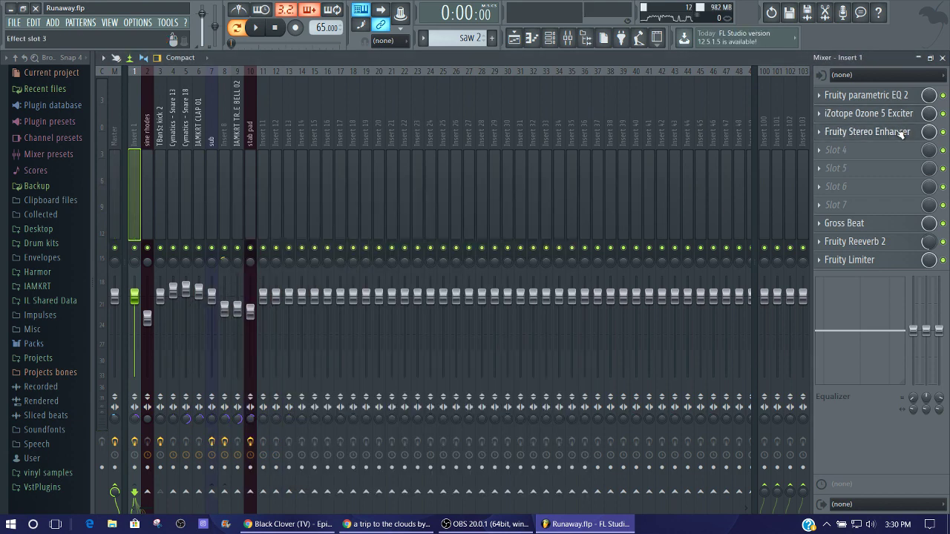
left_click(854, 244)
left_click(853, 244)
key("space")
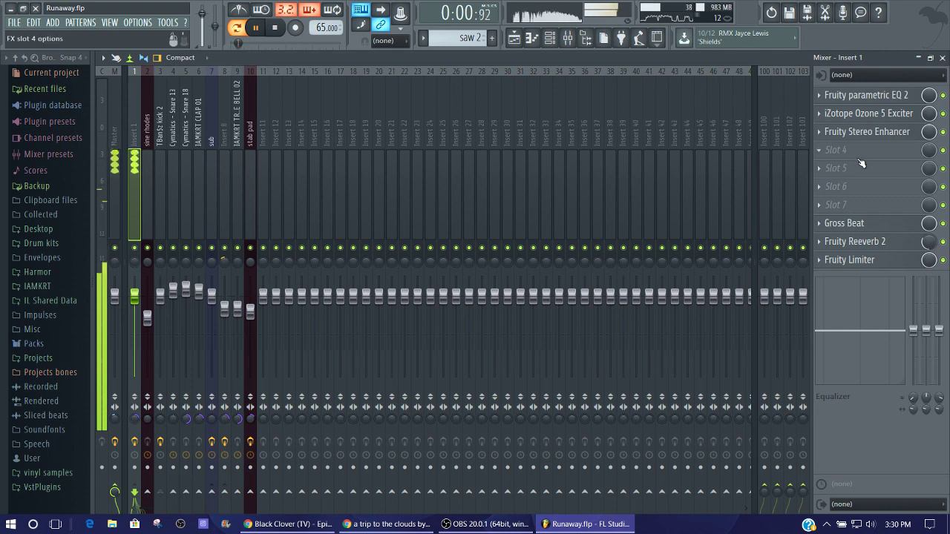
key("F9")
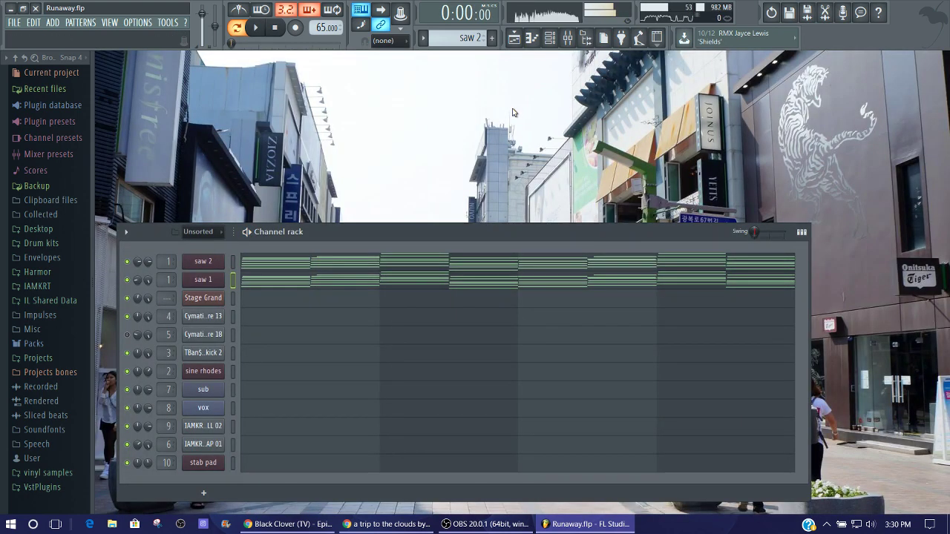
Play the Stage Grand pattern and examine its full chord progression in the piano roll.
scroll(458, 39, "down", 1)
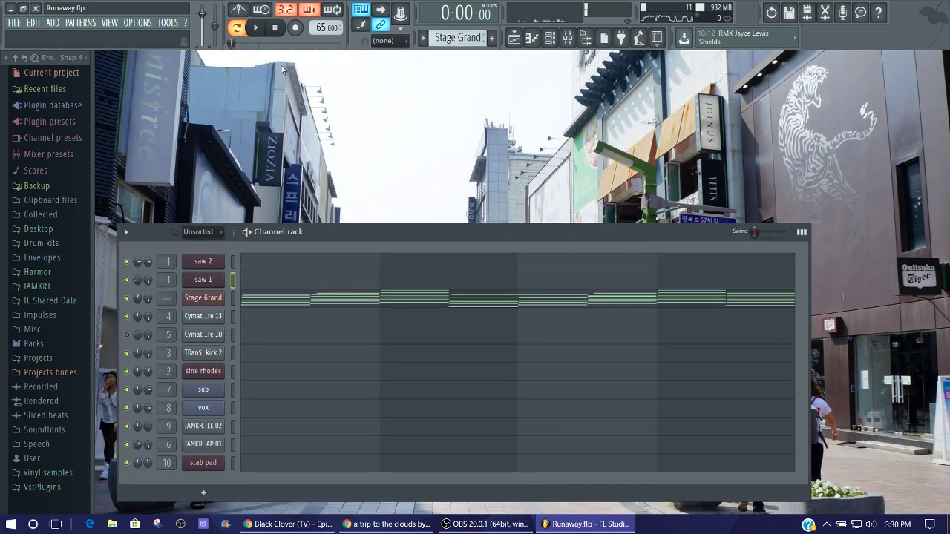
key("space")
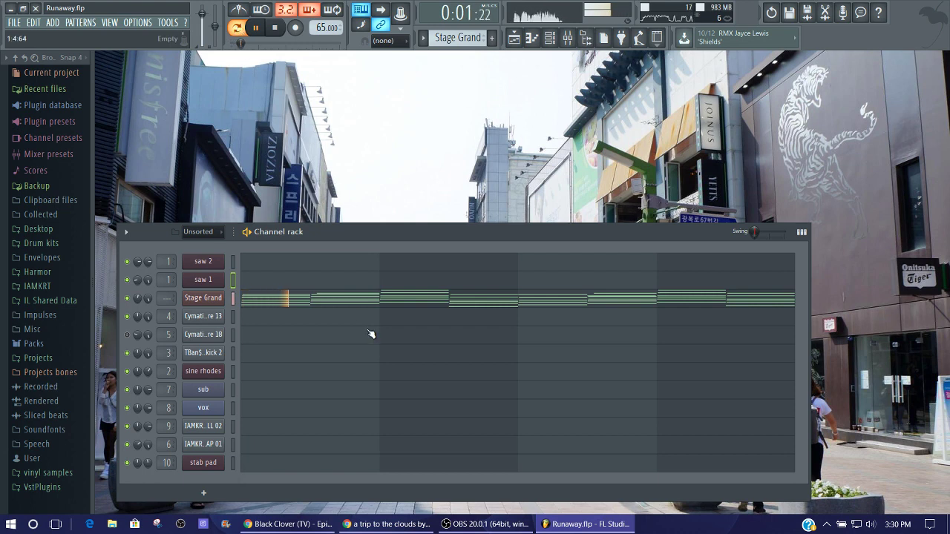
left_click(339, 297)
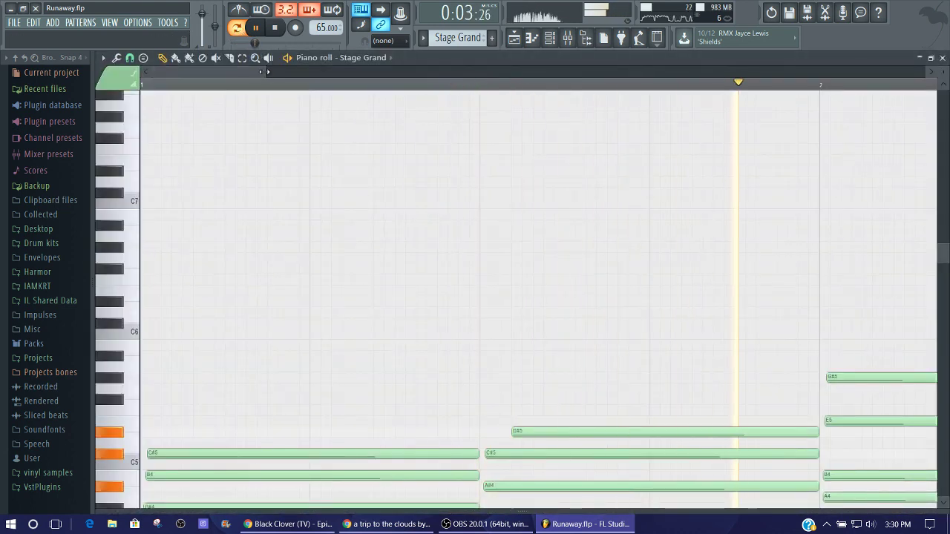
scroll(752, 155, "down", 5, "ctrl")
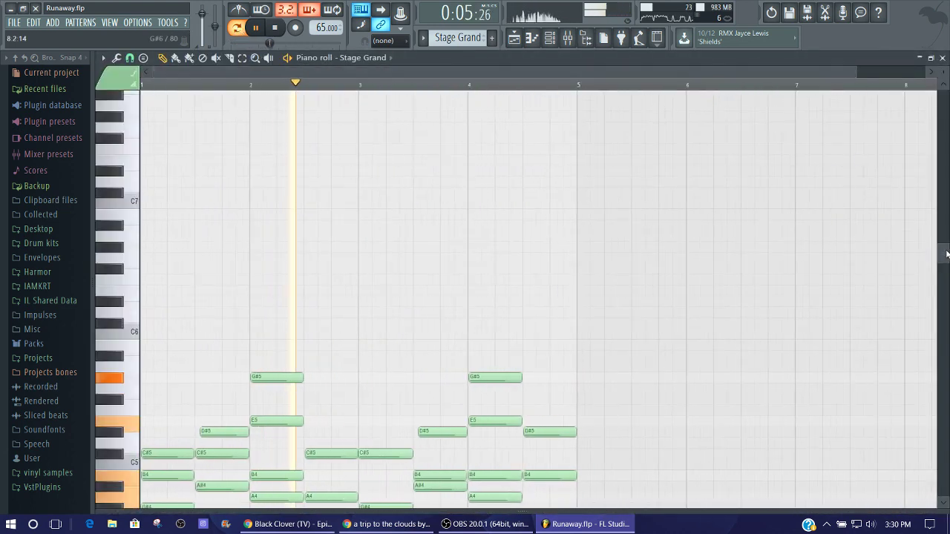
left_click_drag(947, 255, 939, 339)
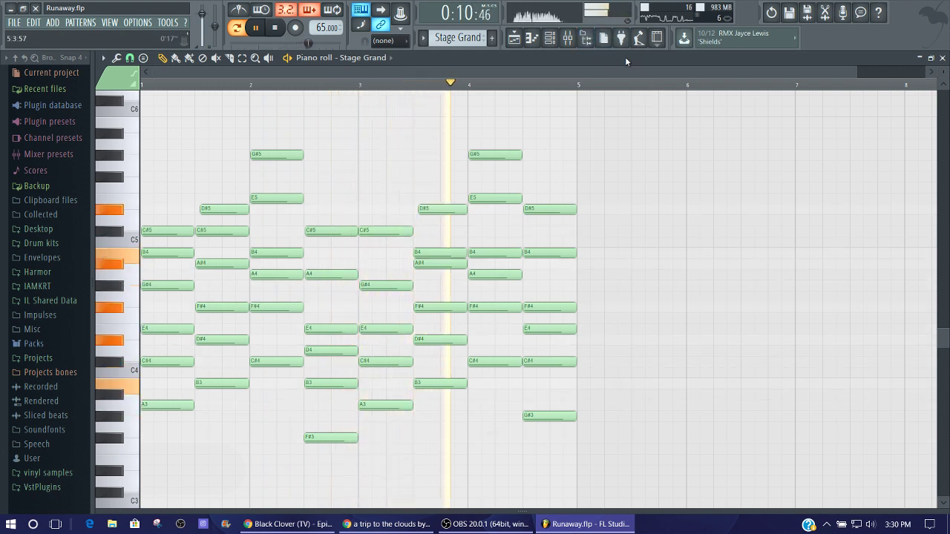
Switch to Pattern 4 and examine the sine rhodes channel's synth settings and its mixer track's effect slots.
left_click(491, 37)
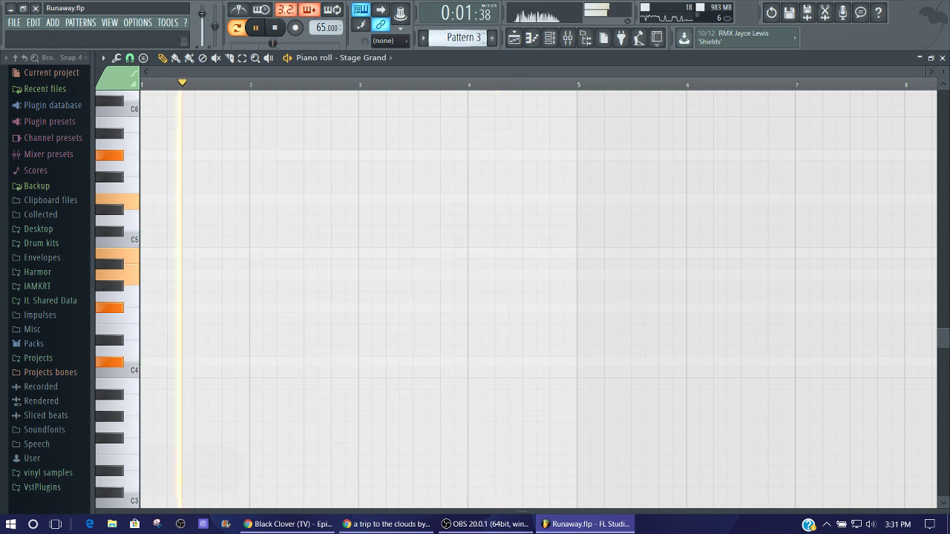
left_click(943, 57)
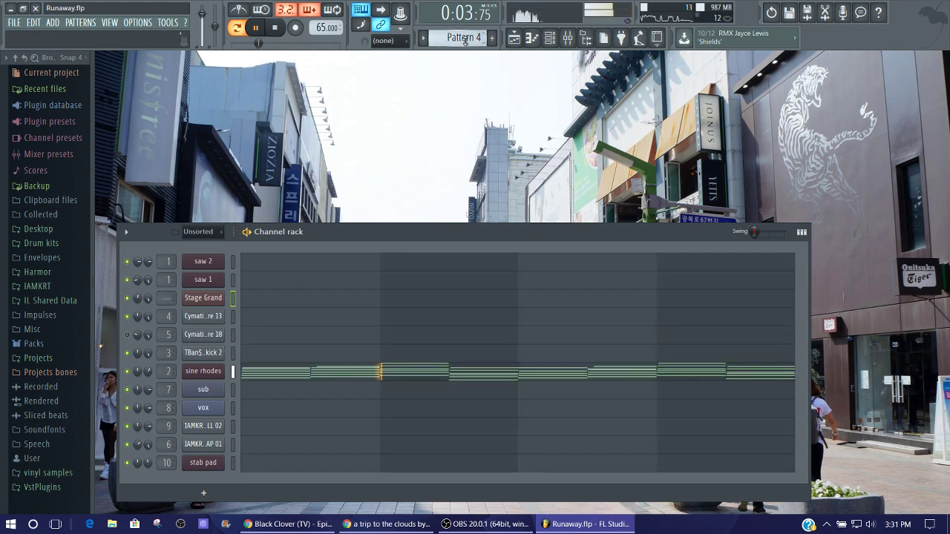
left_click(219, 374)
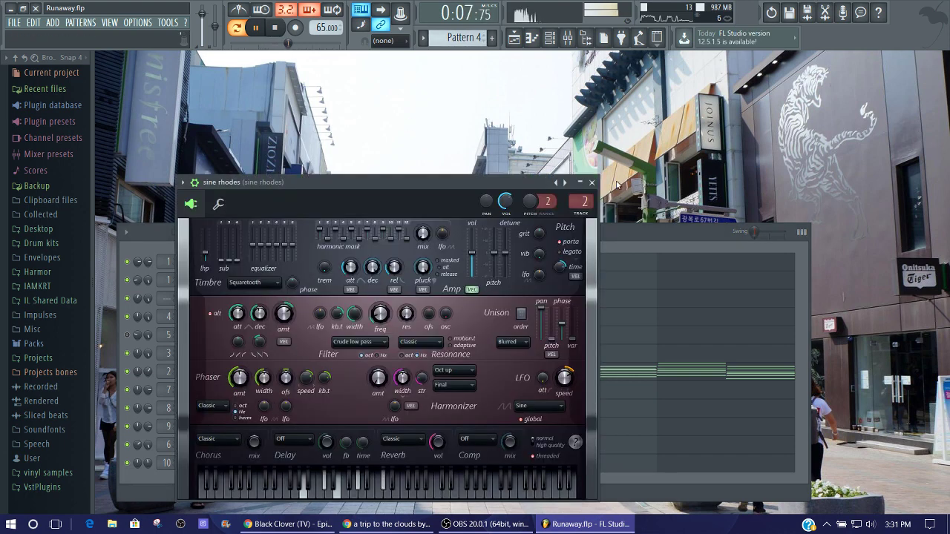
left_click(591, 181)
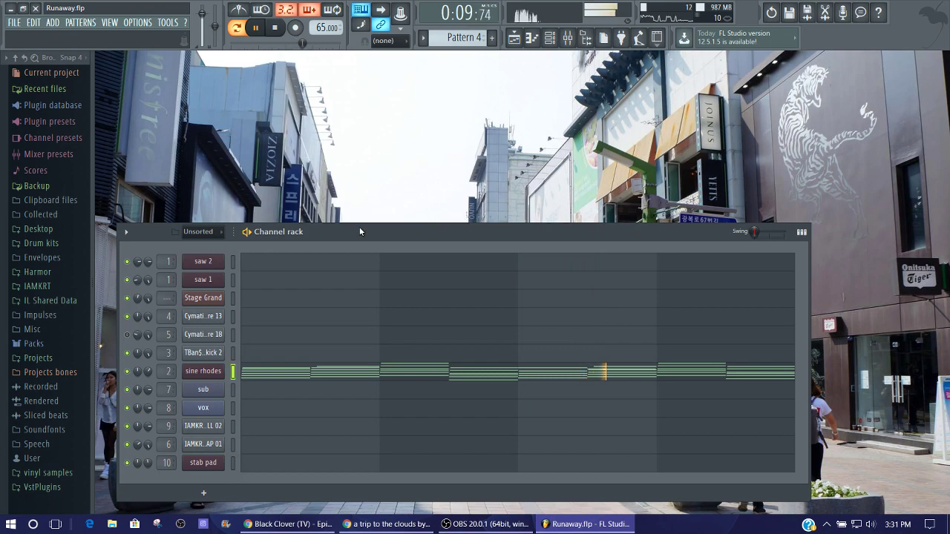
left_click(567, 38)
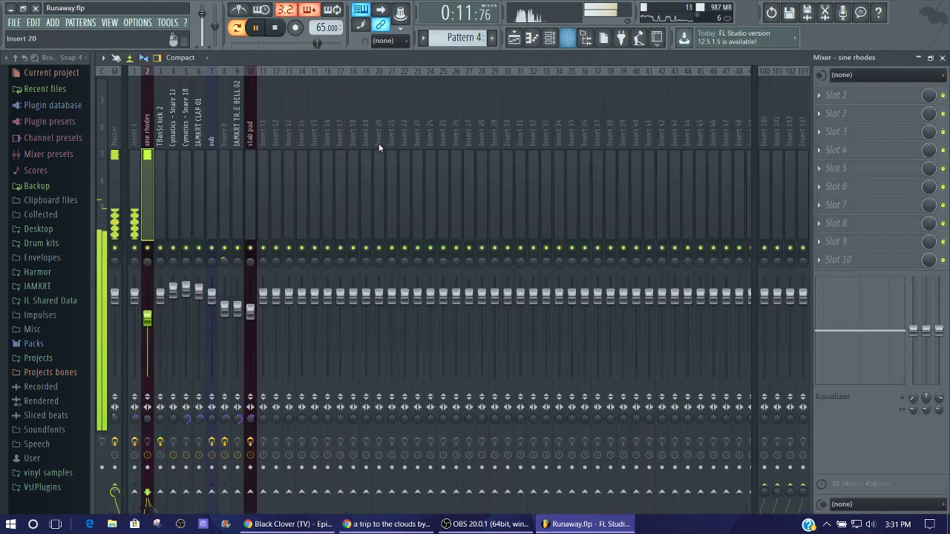
key("F9")
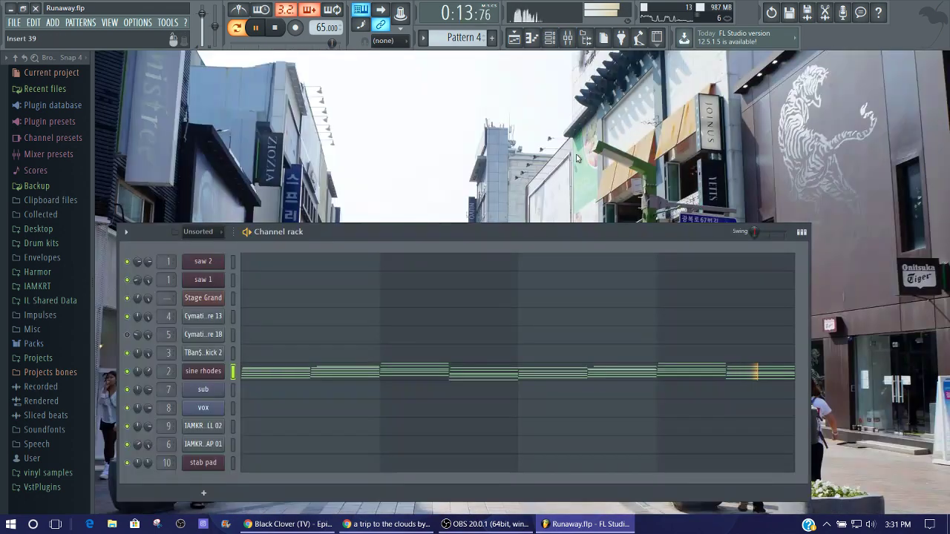
key("space")
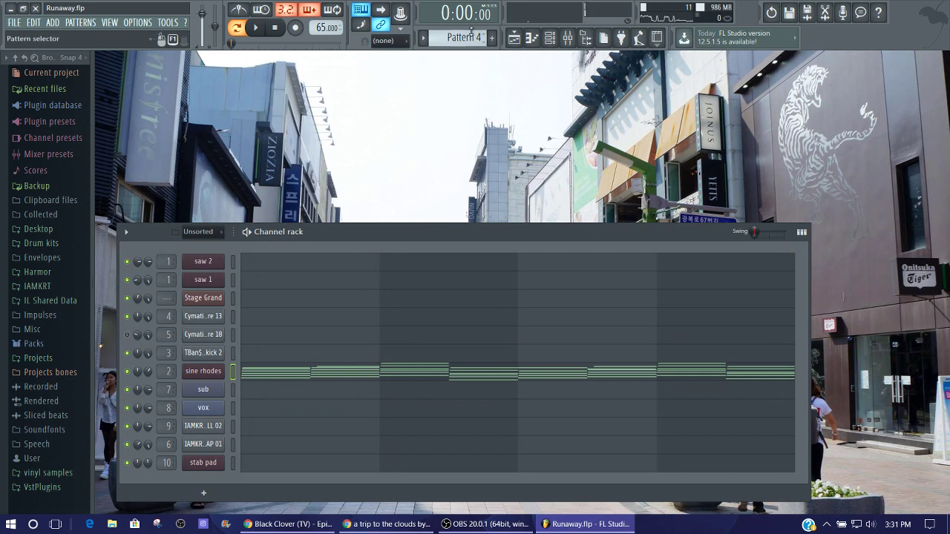
Play the sub and vocal chops patterns, and examine the full vox slice sequence in the piano roll.
scroll(468, 35, "down", 1)
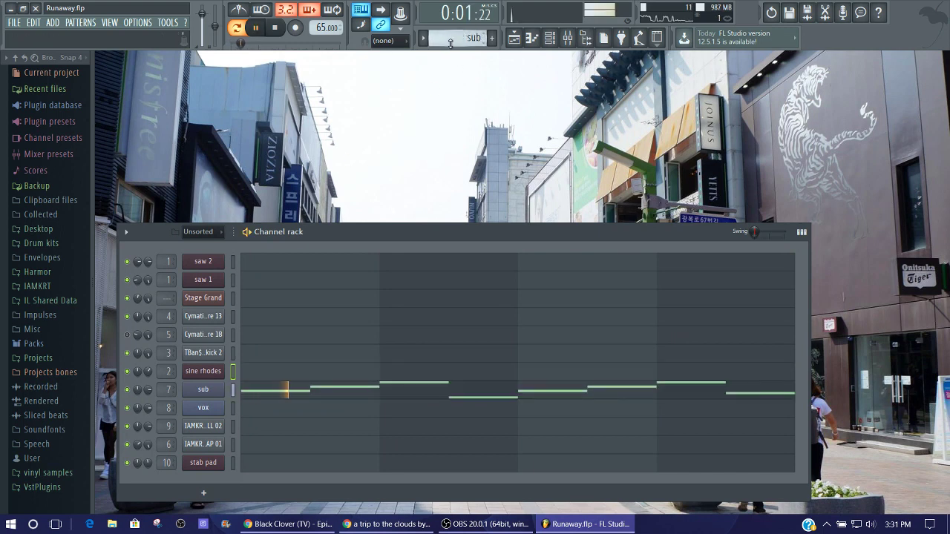
scroll(450, 38, "down", 1)
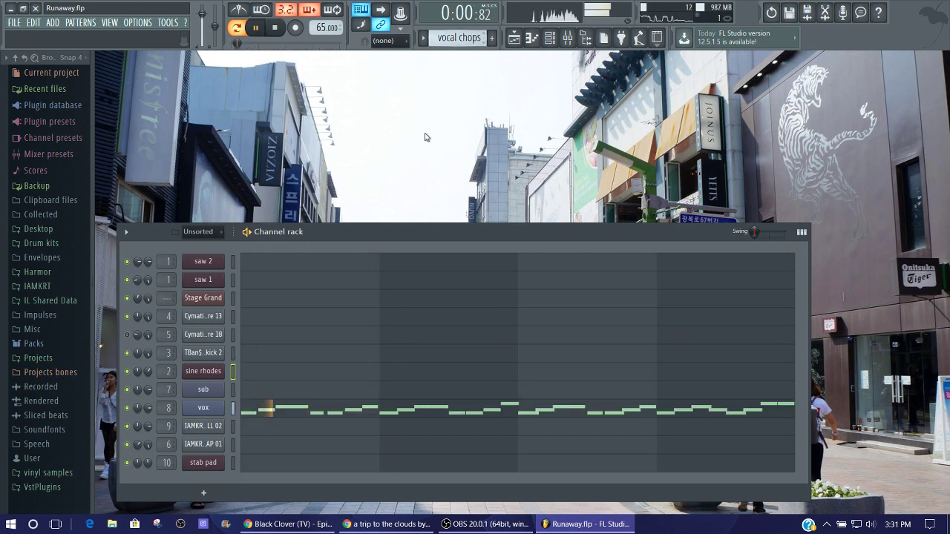
left_click(345, 412)
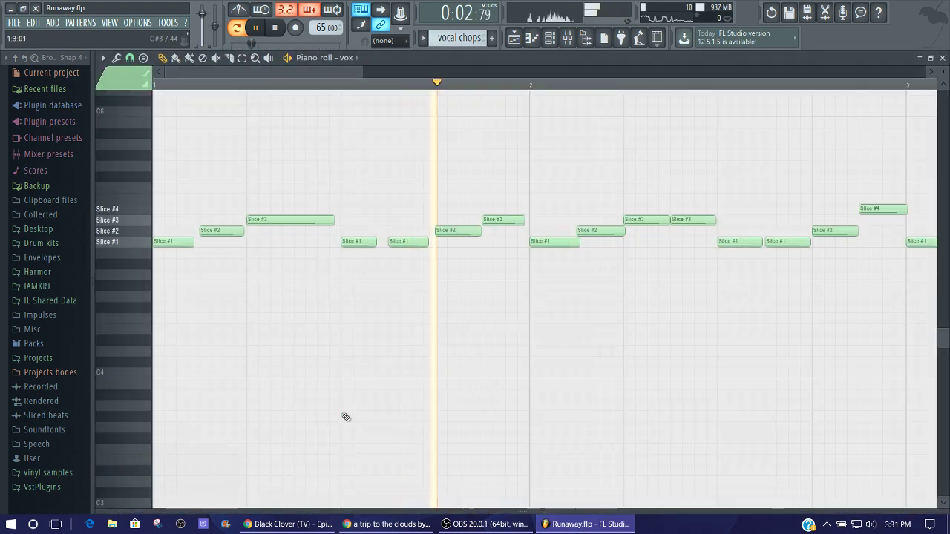
left_click_drag(438, 68, 607, 87)
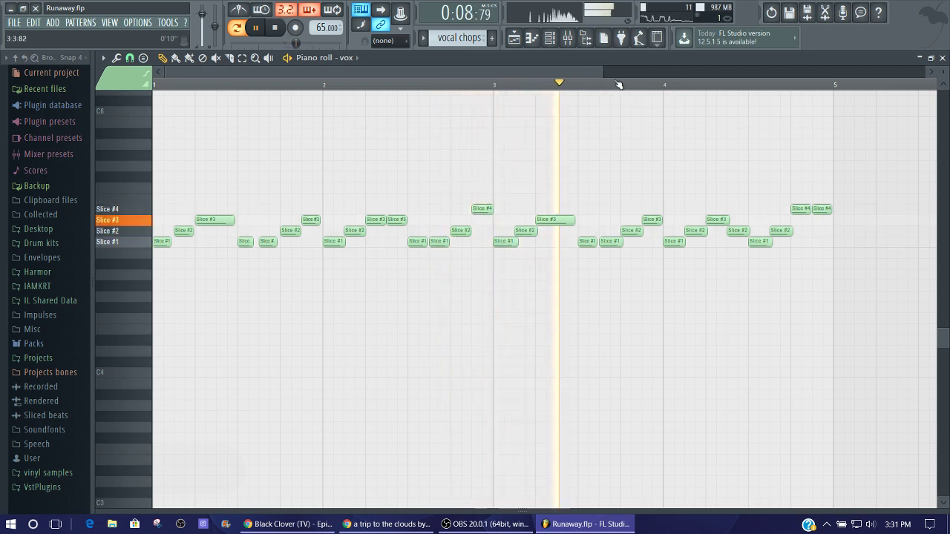
left_click_drag(602, 70, 681, 58)
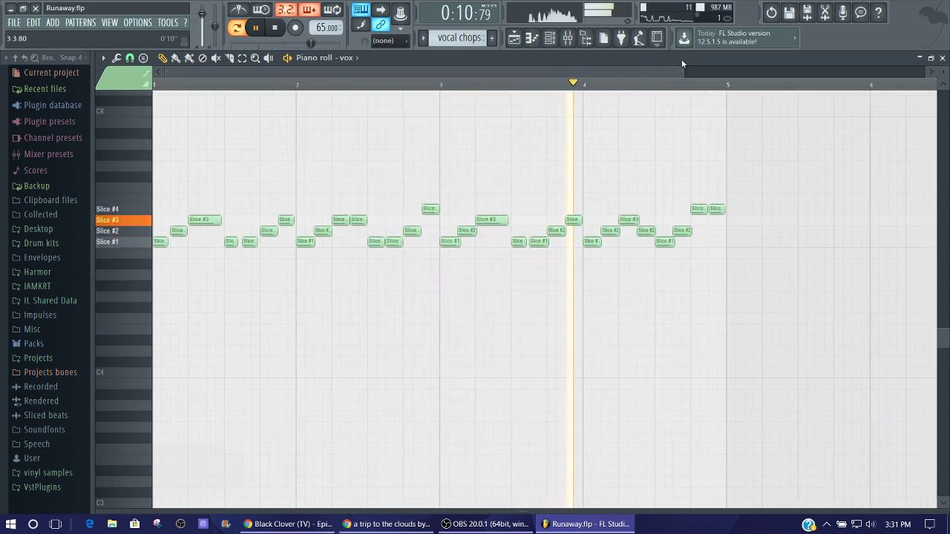
left_click(941, 58)
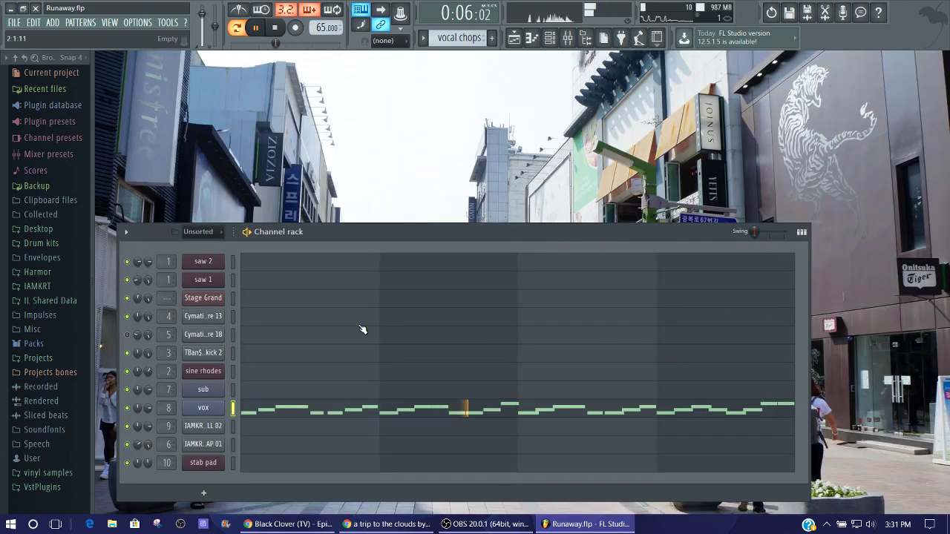
Examine the vox channel's Fruity Slicer settings and sliced vocal loop while the vocal chops pattern plays, and close its window.
left_click(197, 409)
key("space")
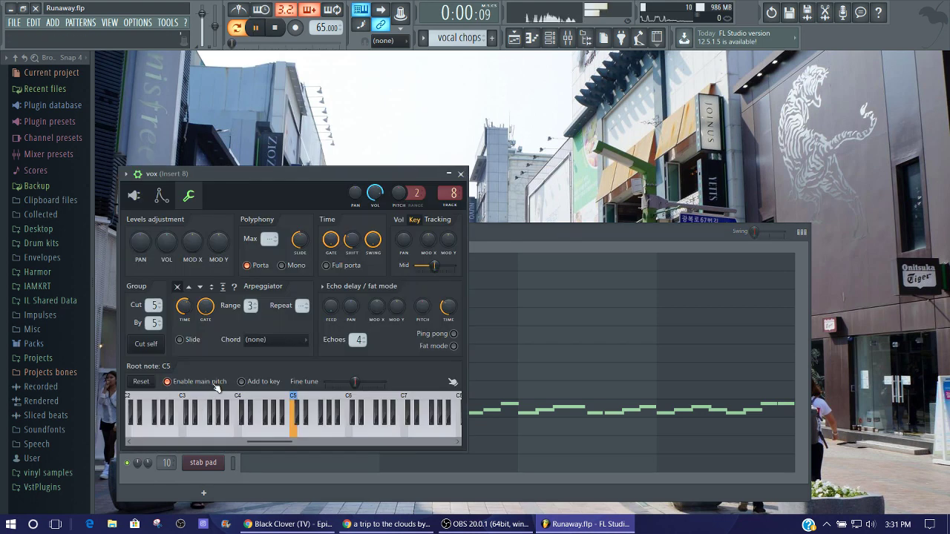
left_click(134, 195)
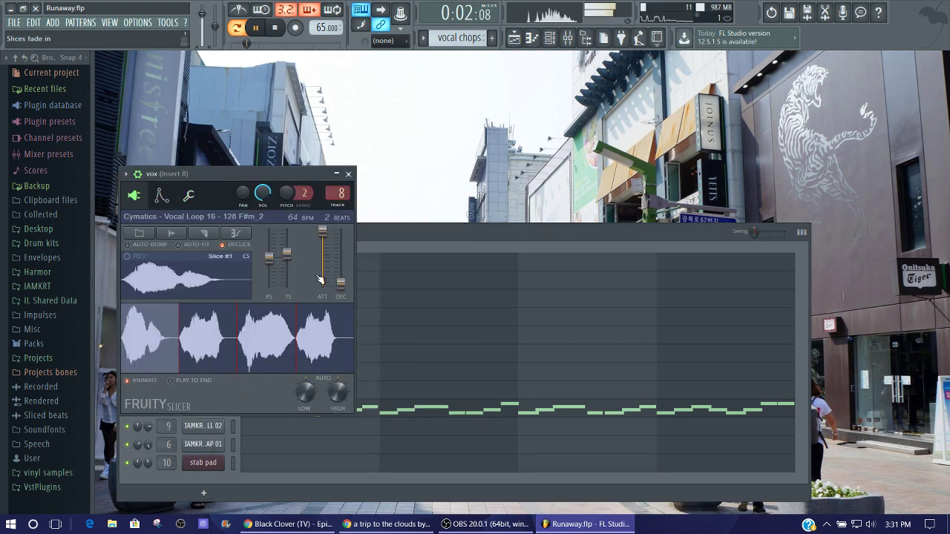
left_click(348, 174)
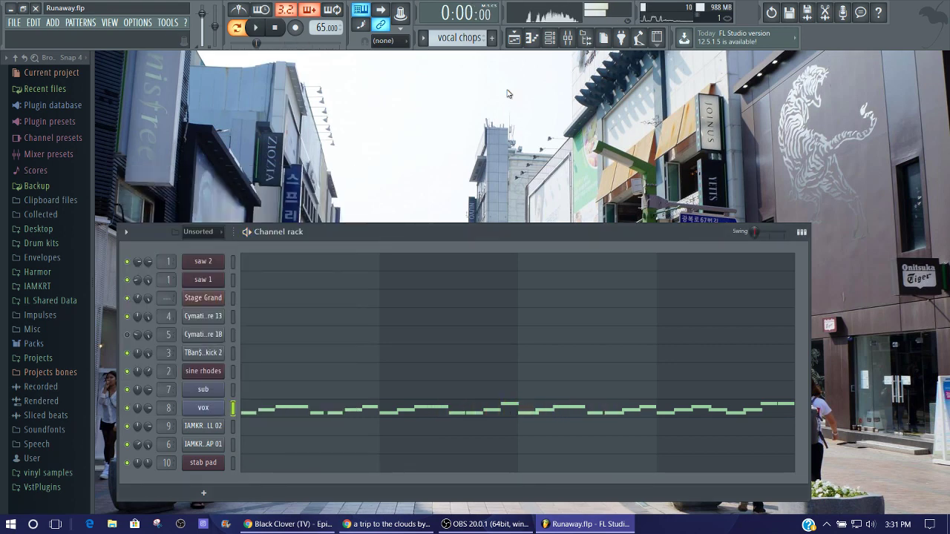
Play the vocal chops with Insert 8's effects bypassed, and examine its Fruity Chorus settings in the mixer.
left_click(569, 39)
key("space")
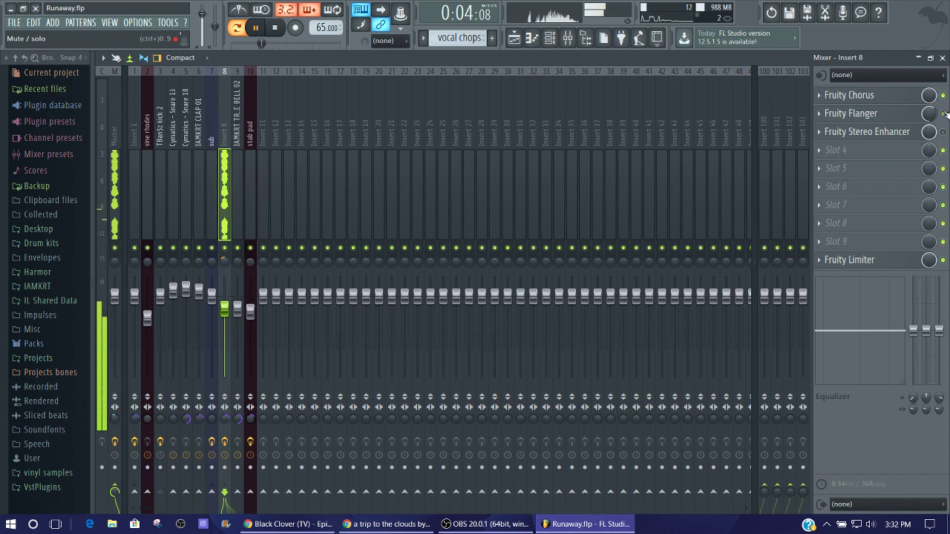
left_click(885, 96)
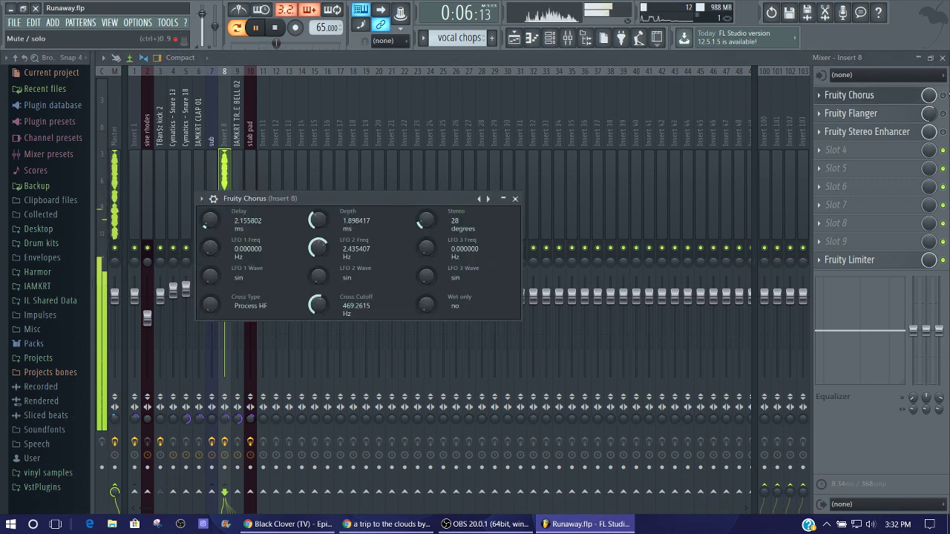
left_click(912, 96)
Compare the vocal chops with Insert 8's effects switched back on, examining the Fruity Flanger and Fruity Stereo Enhancer settings, and close the mixer and effect windows.
left_click(910, 119)
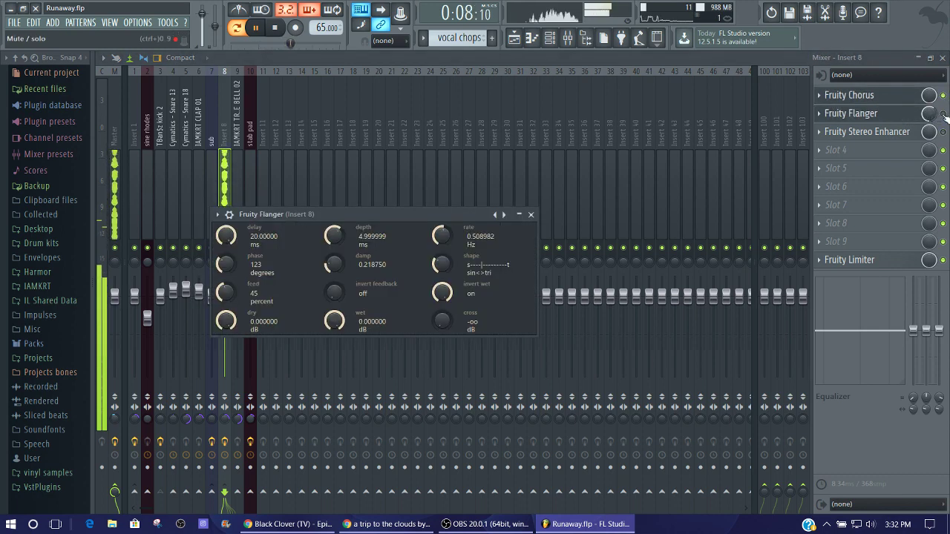
left_click(906, 120)
left_click(901, 121)
left_click(900, 121)
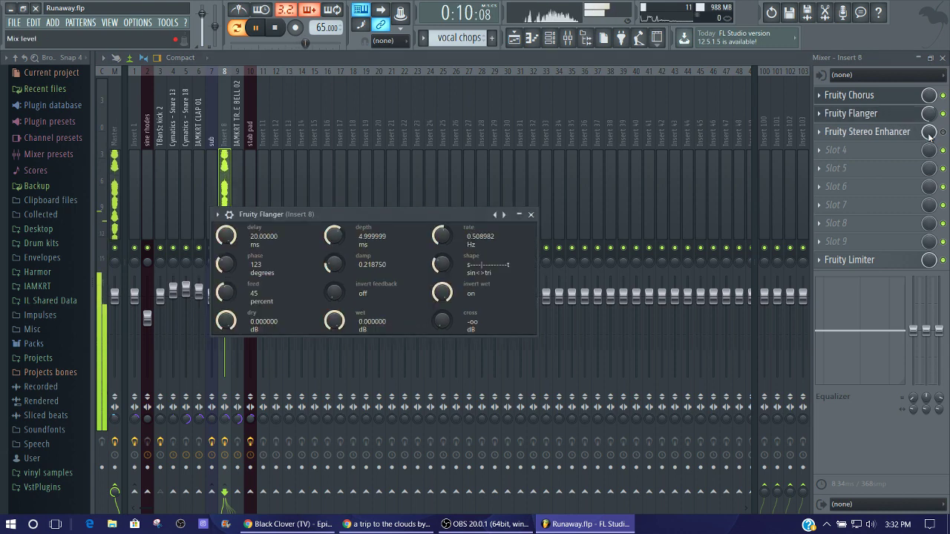
left_click(900, 121)
left_click(901, 131)
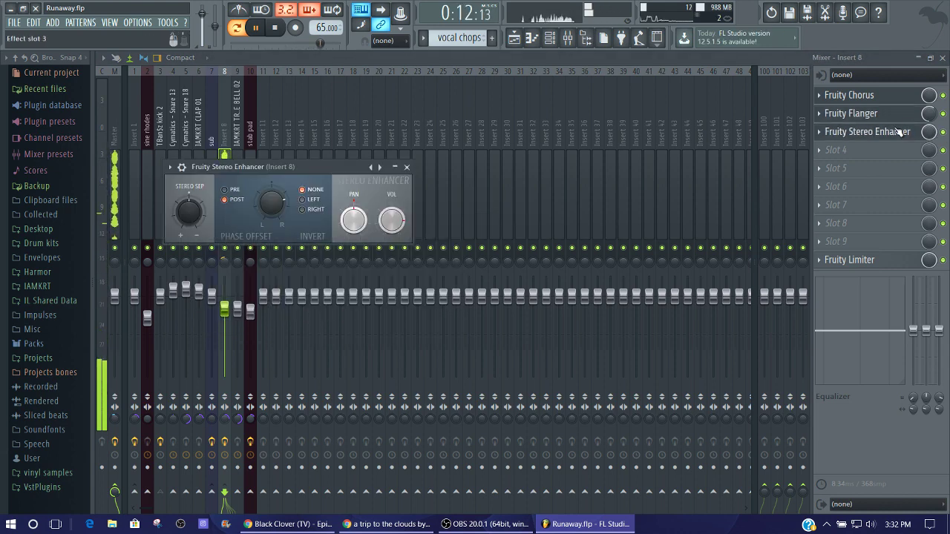
left_click(898, 131)
left_click(901, 113)
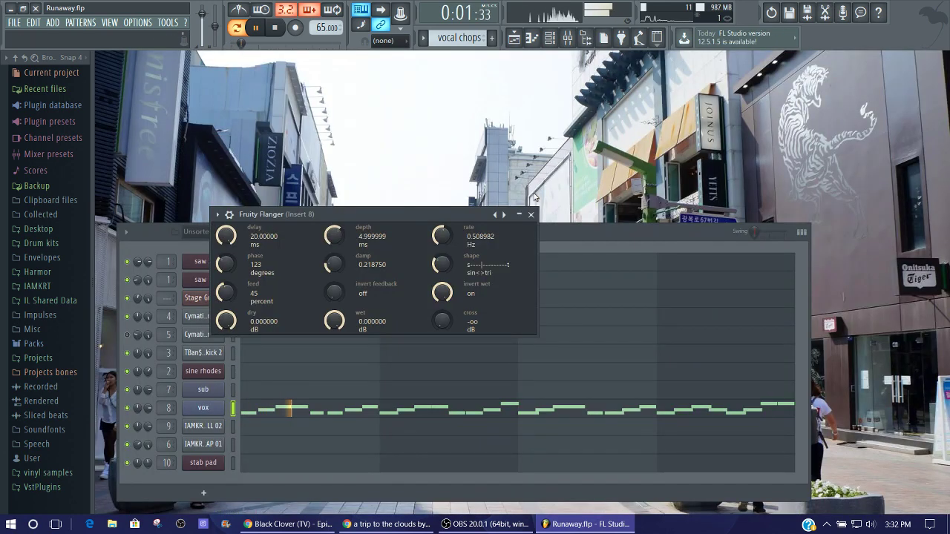
left_click(531, 214)
Play Pattern 7, the clap pattern and Pattern 9 one after another.
scroll(466, 39, "down", 1)
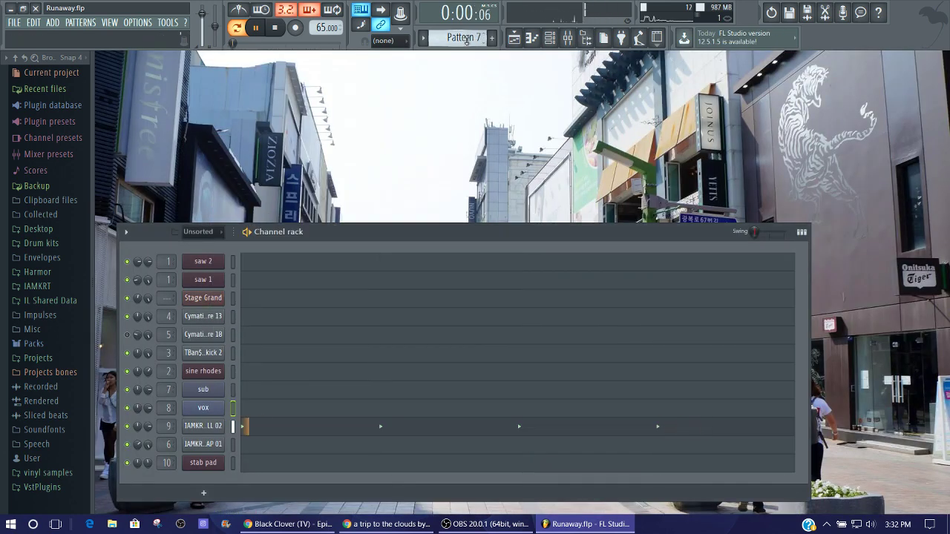
scroll(466, 39, "down", 1)
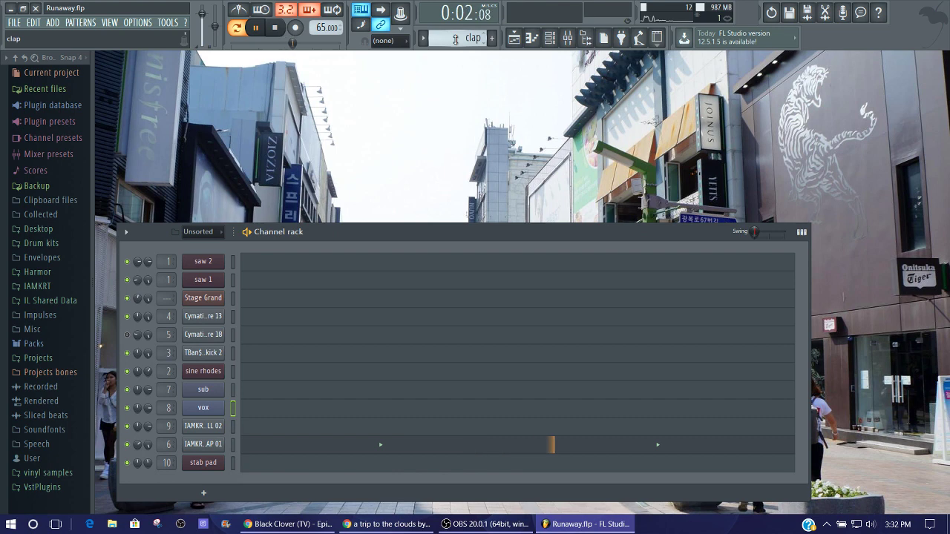
scroll(455, 39, "down", 1)
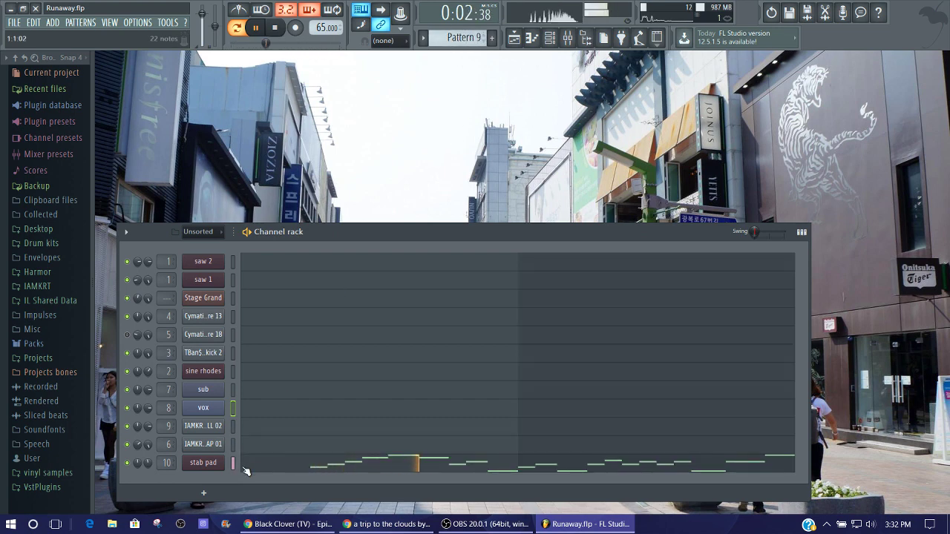
Examine the stab pad channel's synth settings while playing Pattern 9 and Pattern 10, and close its window.
left_click(214, 462)
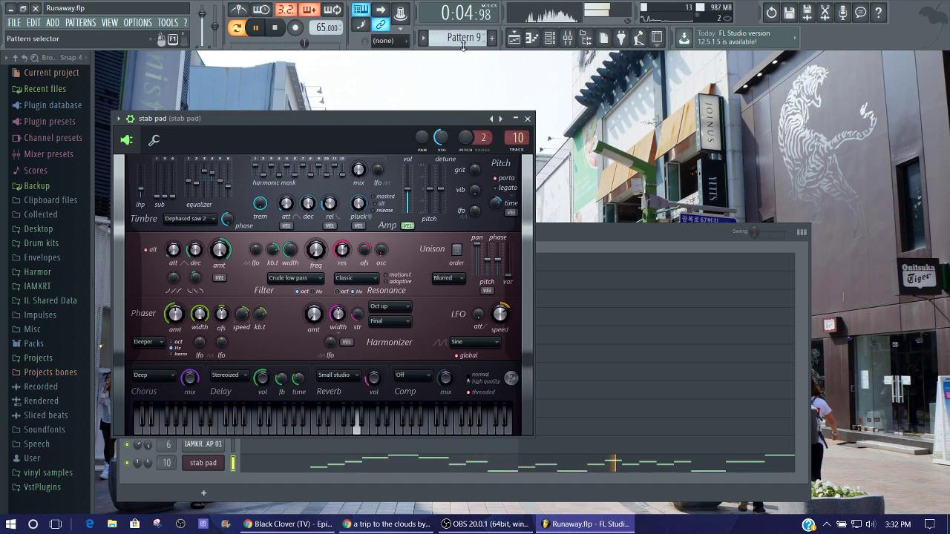
scroll(464, 38, "down", 1)
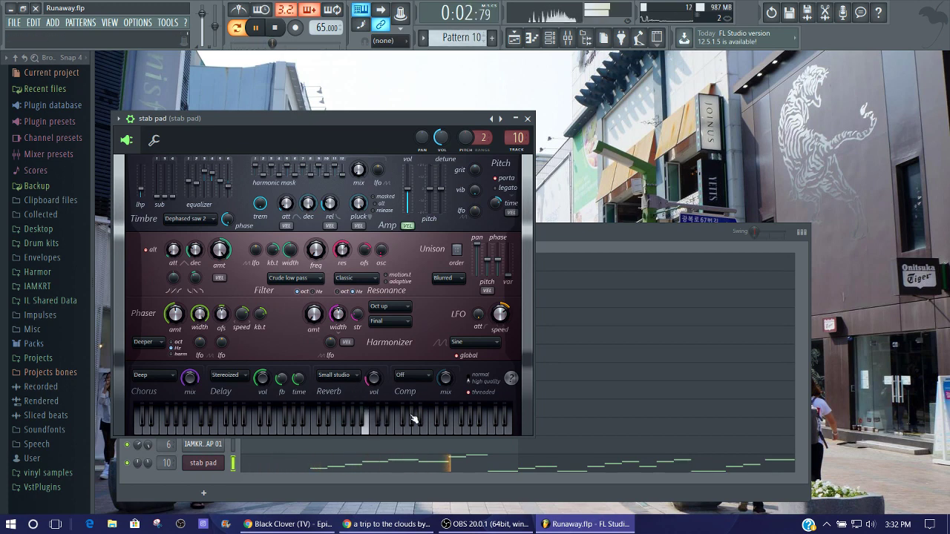
left_click(526, 118)
Show the full arrangement in the playlist, play the song from bar 25, and stop playback.
left_click(513, 38)
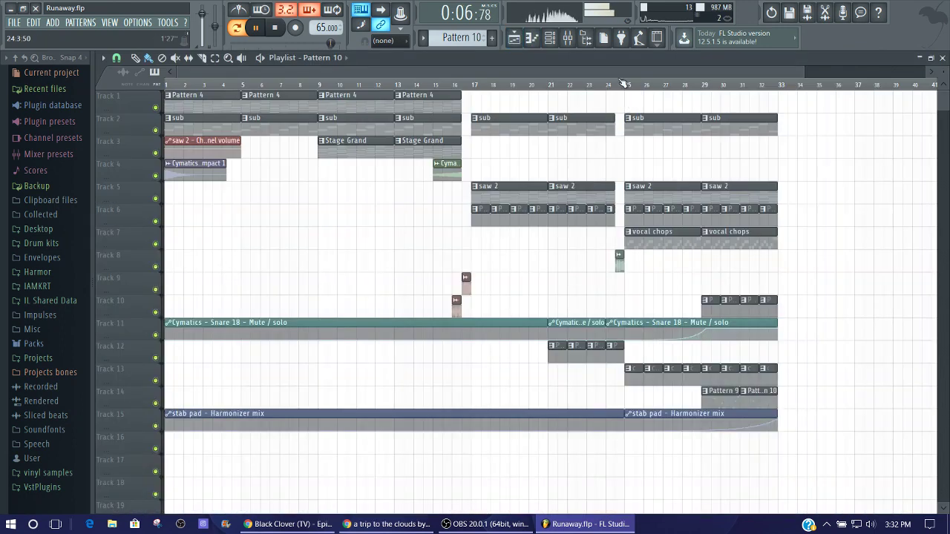
left_click(628, 87)
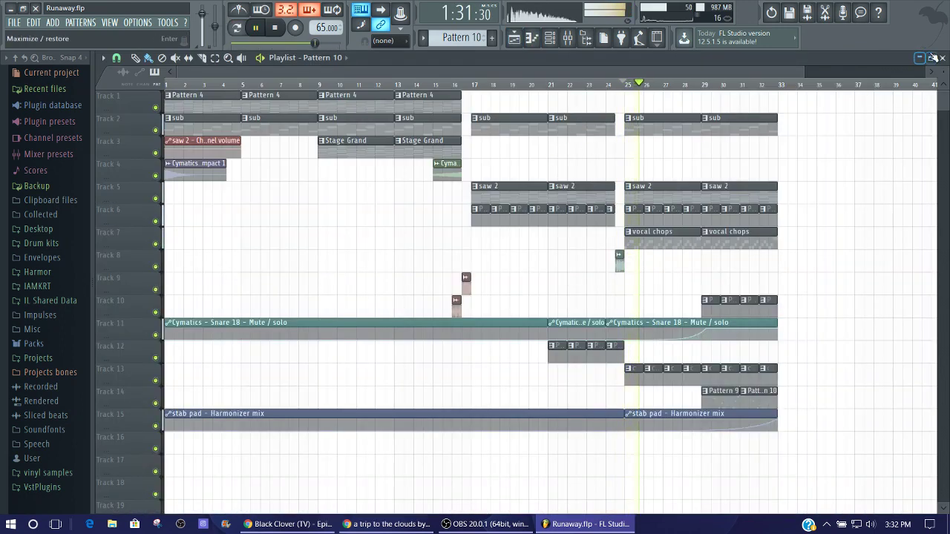
key("space")
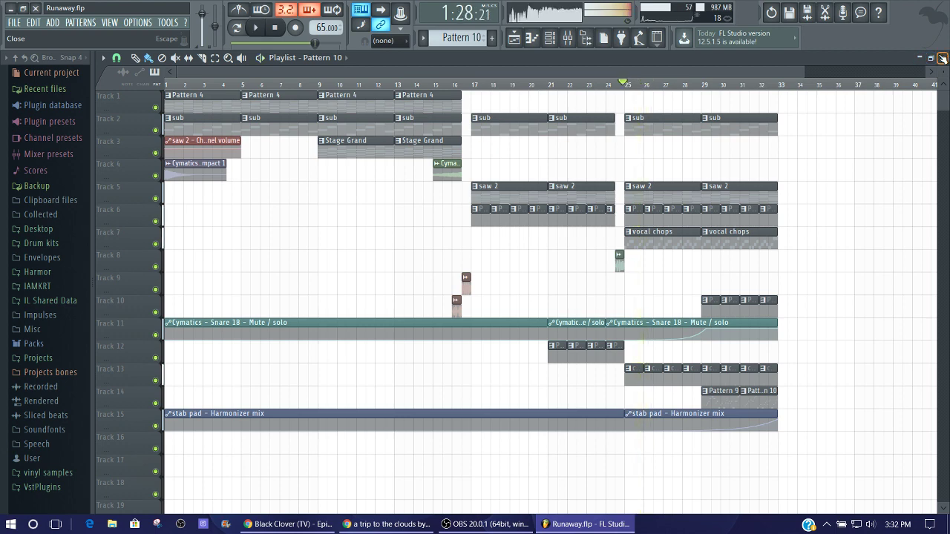